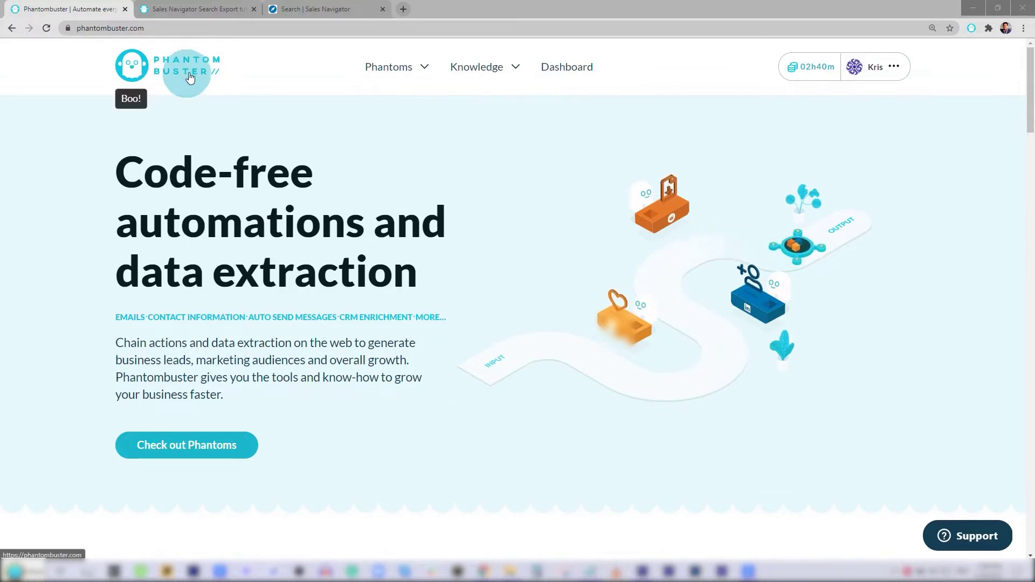
From the Sales Navigator phantoms, open the Sales Navigator Search Export phantom and start using it.
{"action": "mouse_move", "coordinate": [426, 70]}
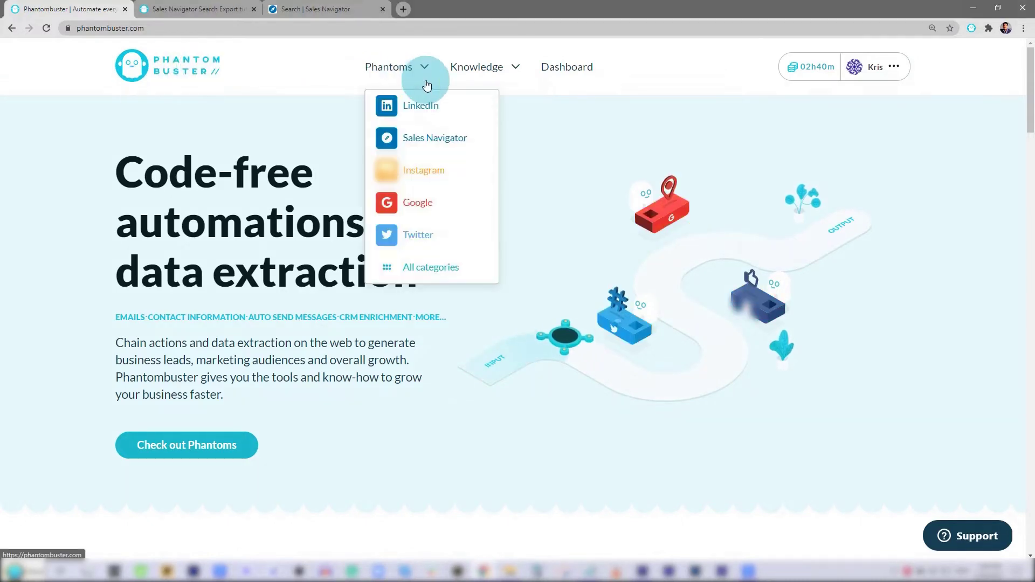
{"action": "left_click", "coordinate": [416, 143]}
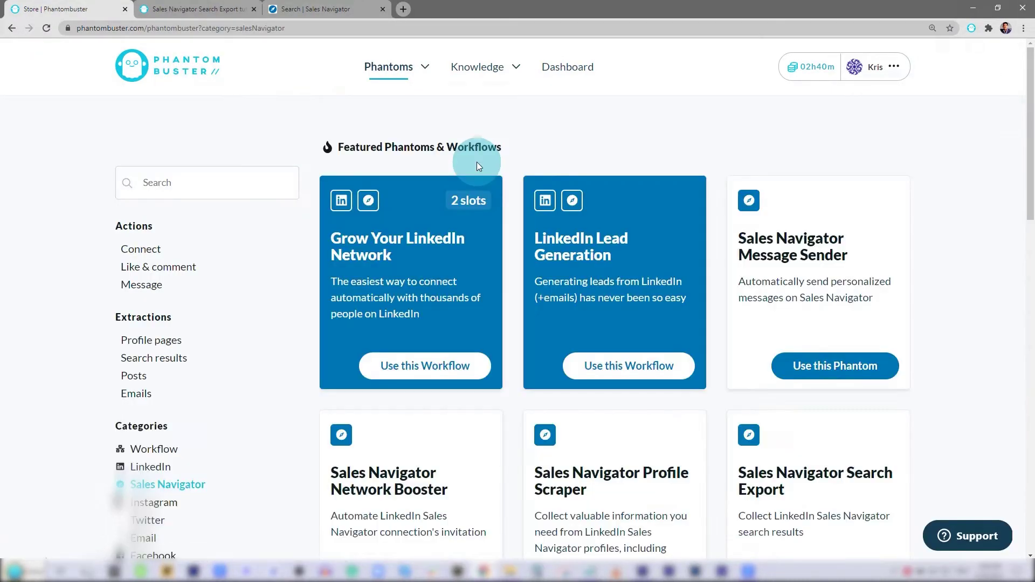
{"action": "scroll", "coordinate": [782, 350], "scroll_direction": "down", "scroll_amount": 2}
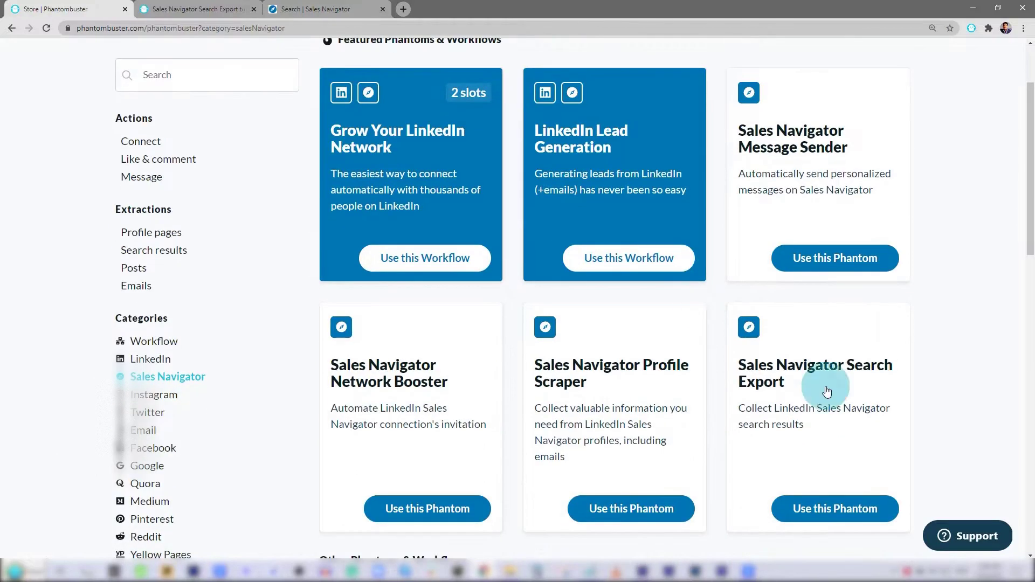
{"action": "left_click", "coordinate": [790, 374]}
{"action": "scroll", "coordinate": [620, 323], "scroll_direction": "down", "scroll_amount": 1}
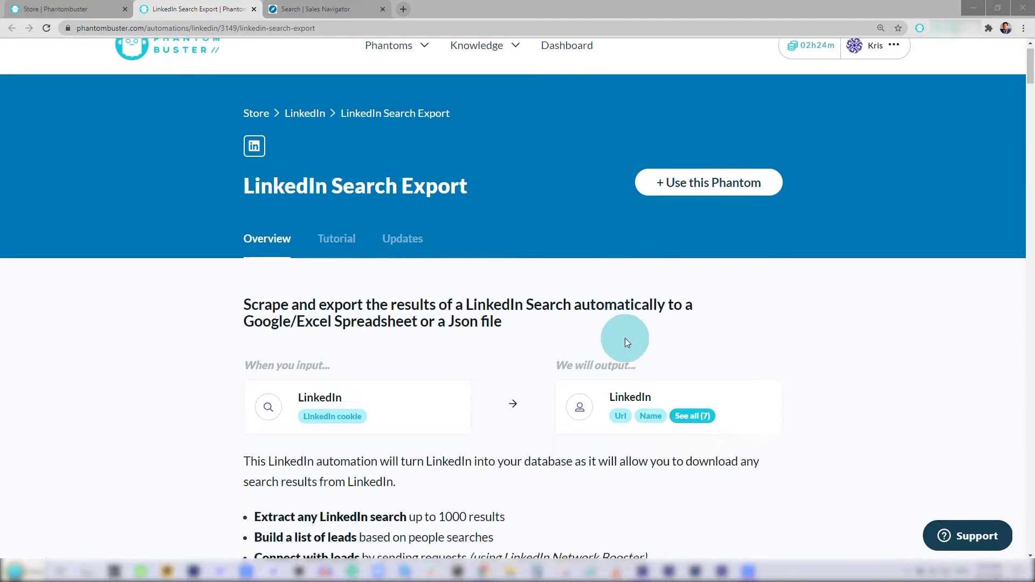
{"action": "scroll", "coordinate": [626, 339], "scroll_direction": "down", "scroll_amount": 3}
{"action": "scroll", "coordinate": [625, 339], "scroll_direction": "up", "scroll_amount": 4}
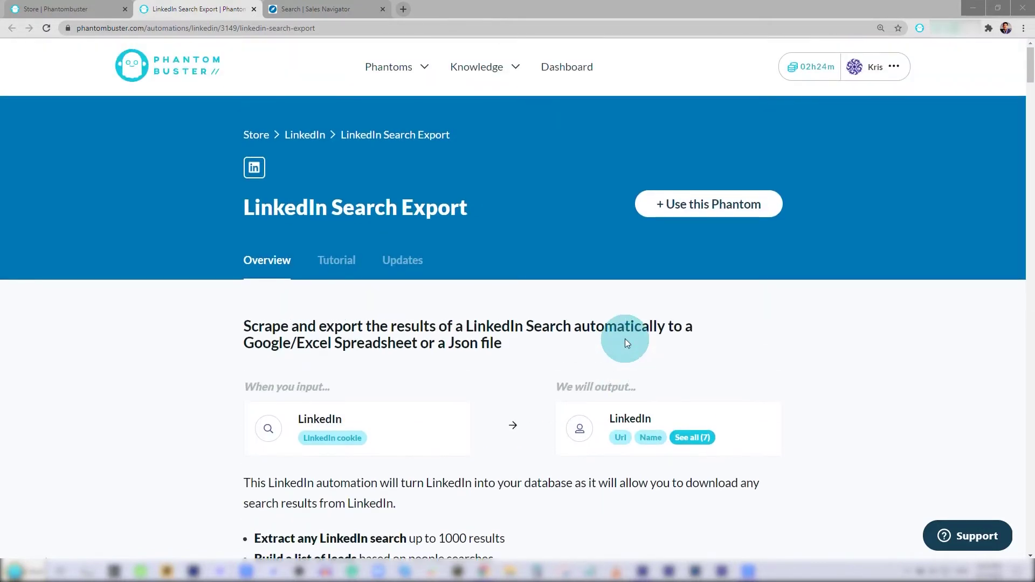
{"action": "left_click", "coordinate": [690, 213]}
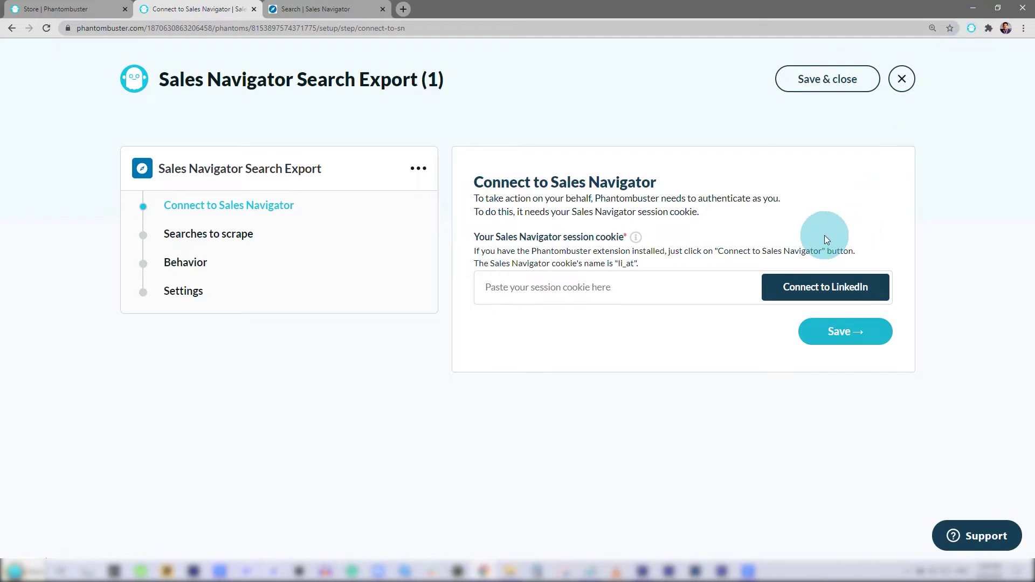
Connect the phantom to LinkedIn via its session cookie and save the connection.
{"action": "left_click", "coordinate": [795, 289]}
{"action": "left_click", "coordinate": [837, 335]}
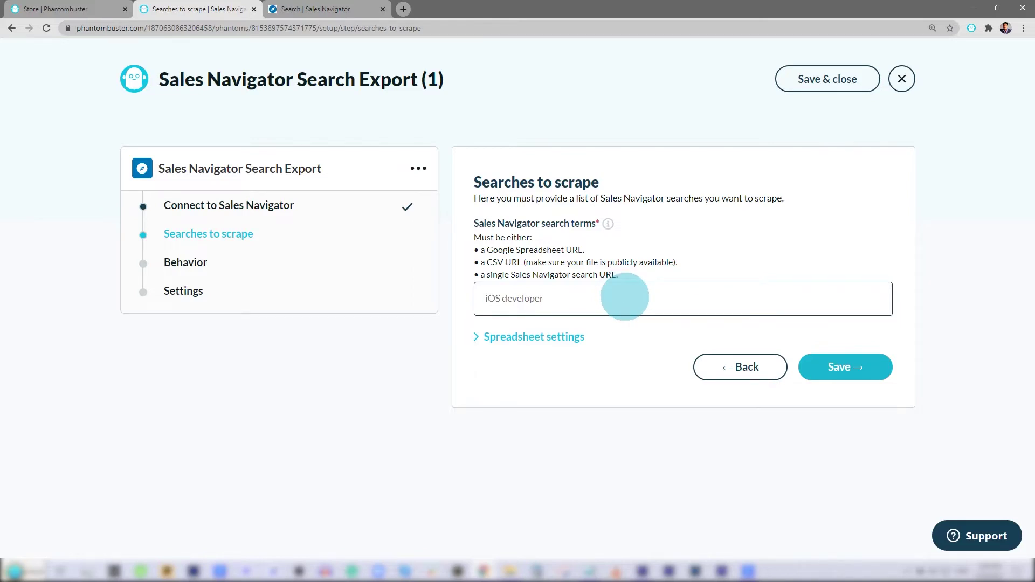
Copy the URL of the 828-lead 'head of growth' Sales Navigator search from the address bar.
{"action": "left_click", "coordinate": [332, 11]}
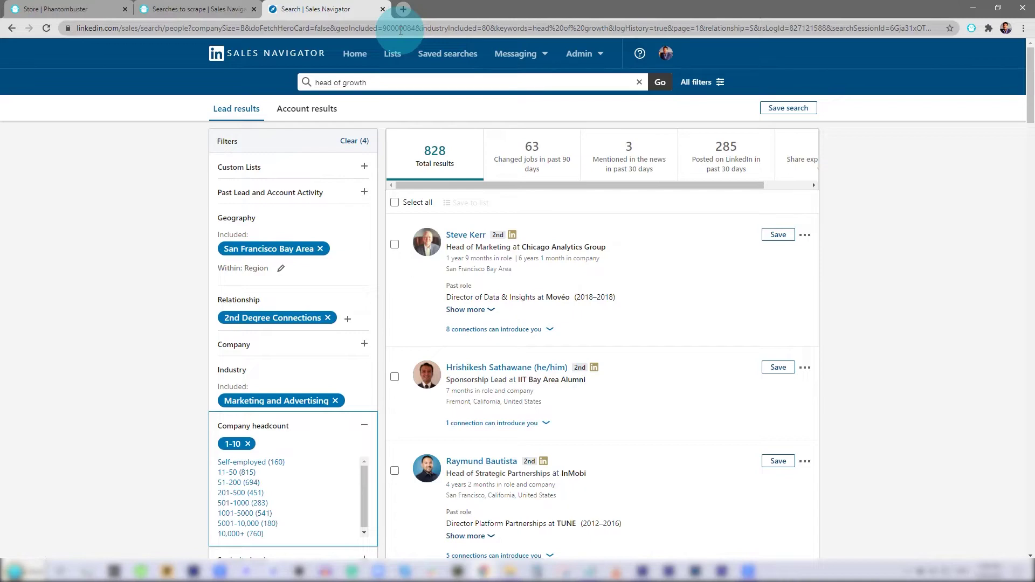
{"action": "mouse_move", "coordinate": [319, 255]}
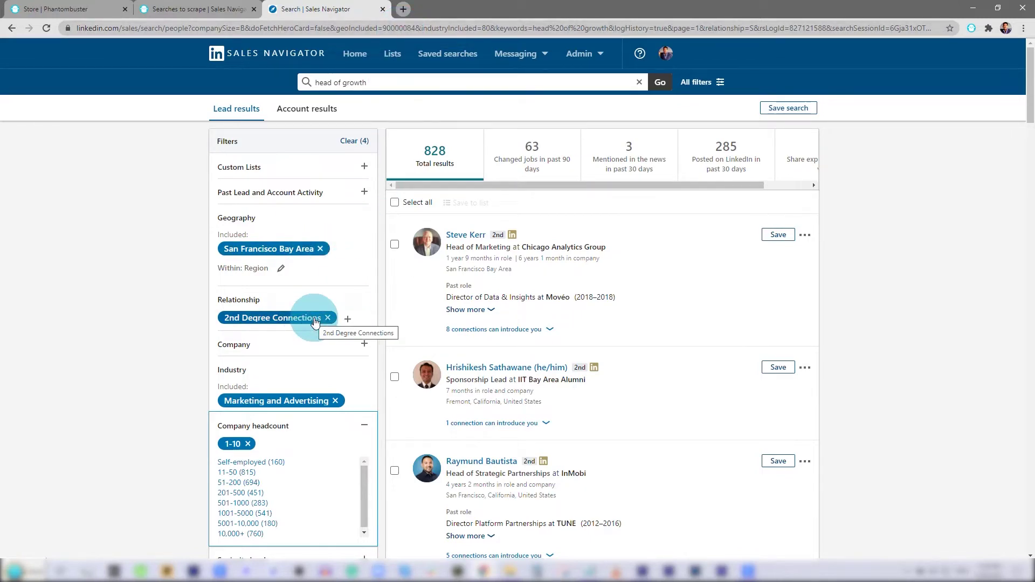
{"action": "mouse_move", "coordinate": [300, 408]}
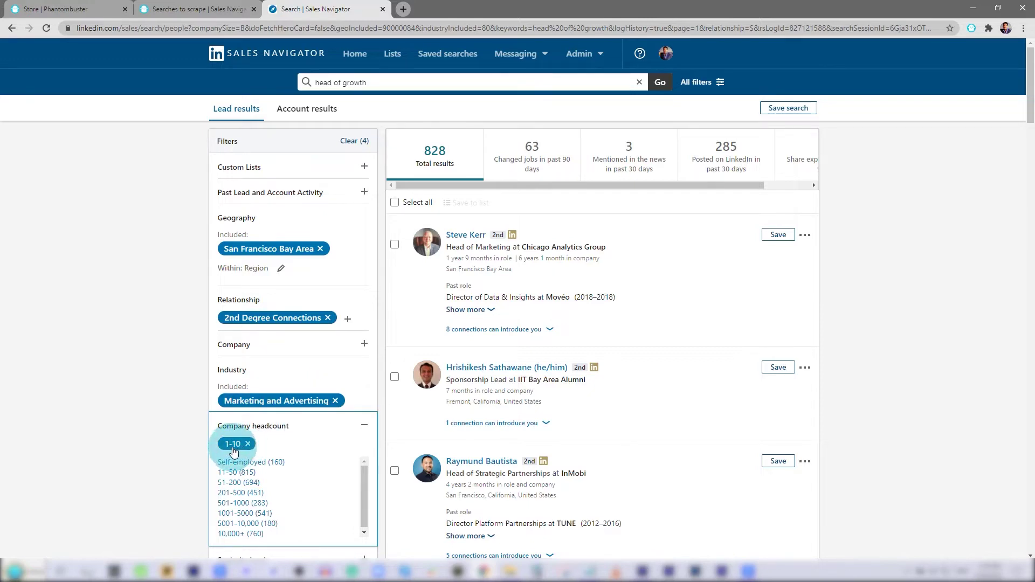
{"action": "left_click", "coordinate": [379, 29]}
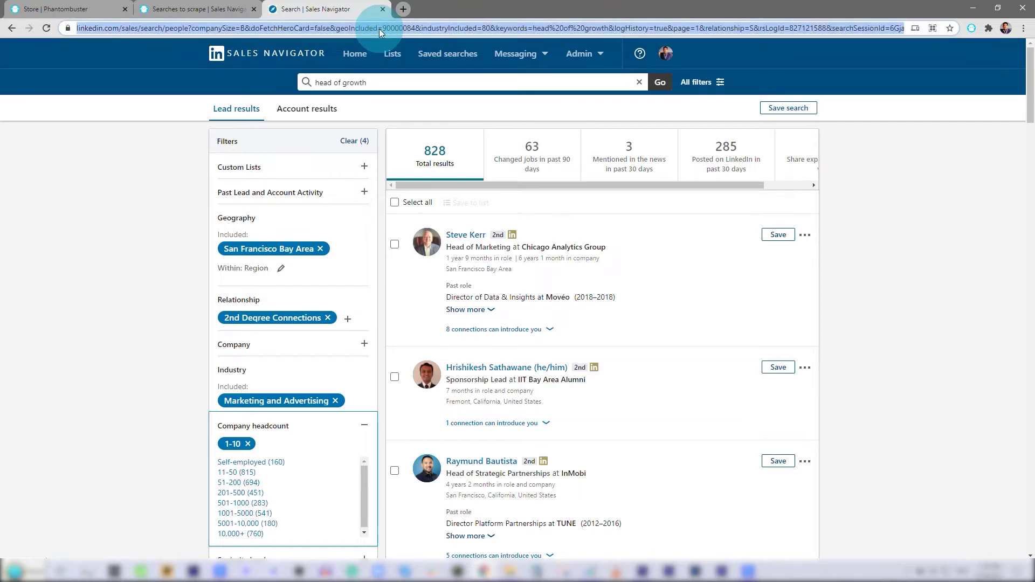
{"action": "right_click", "coordinate": [380, 28]}
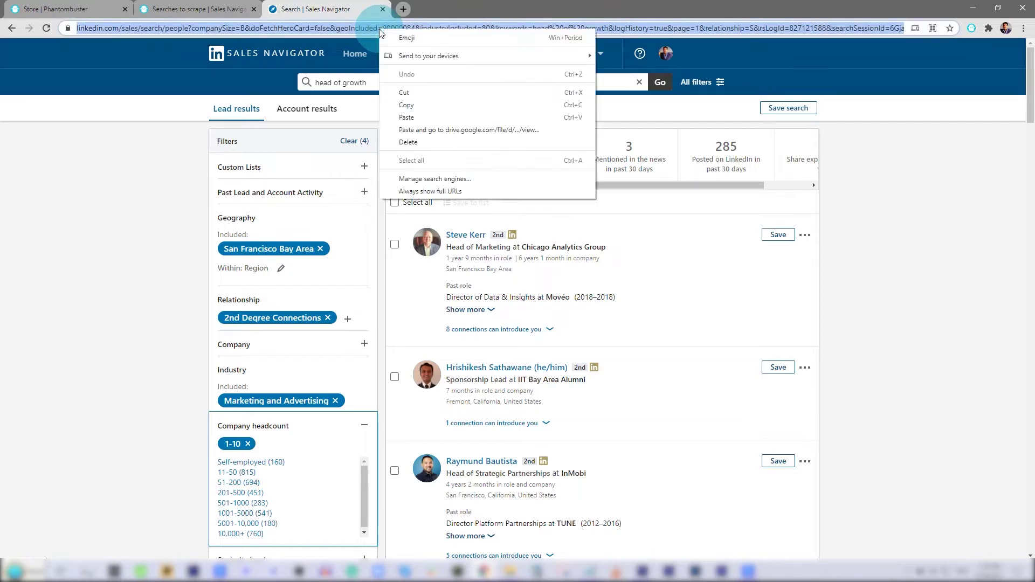
{"action": "left_click", "coordinate": [433, 105]}
Paste the copied Sales Navigator search URL into the phantom's searches field and save it.
{"action": "left_click", "coordinate": [201, 8]}
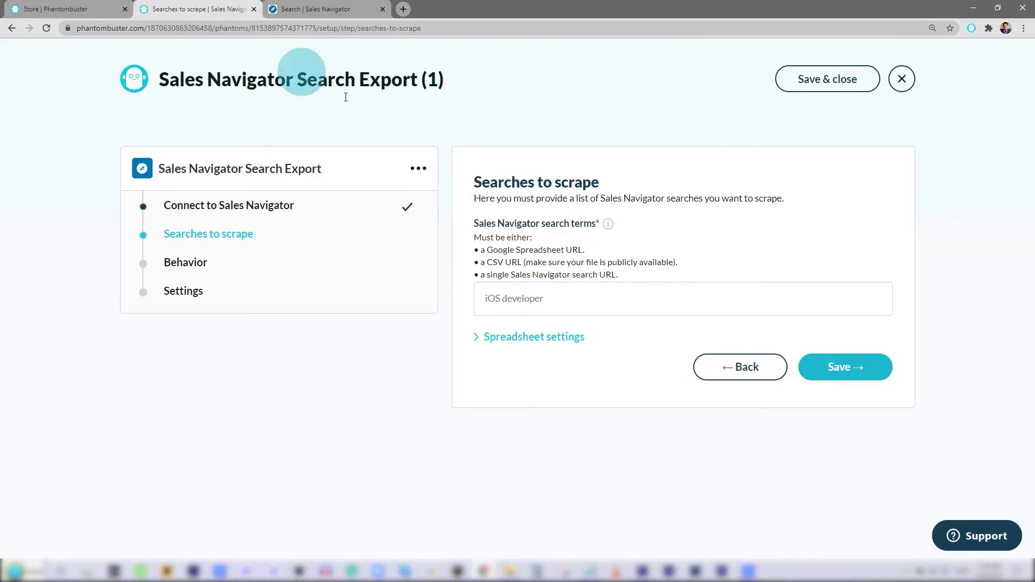
{"action": "left_click", "coordinate": [495, 300]}
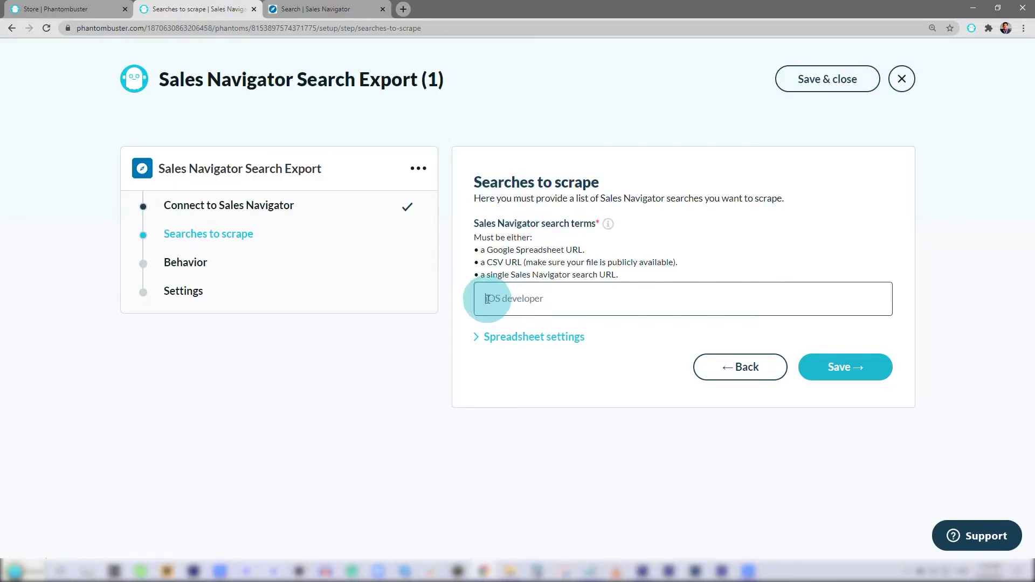
{"action": "right_click", "coordinate": [488, 299]}
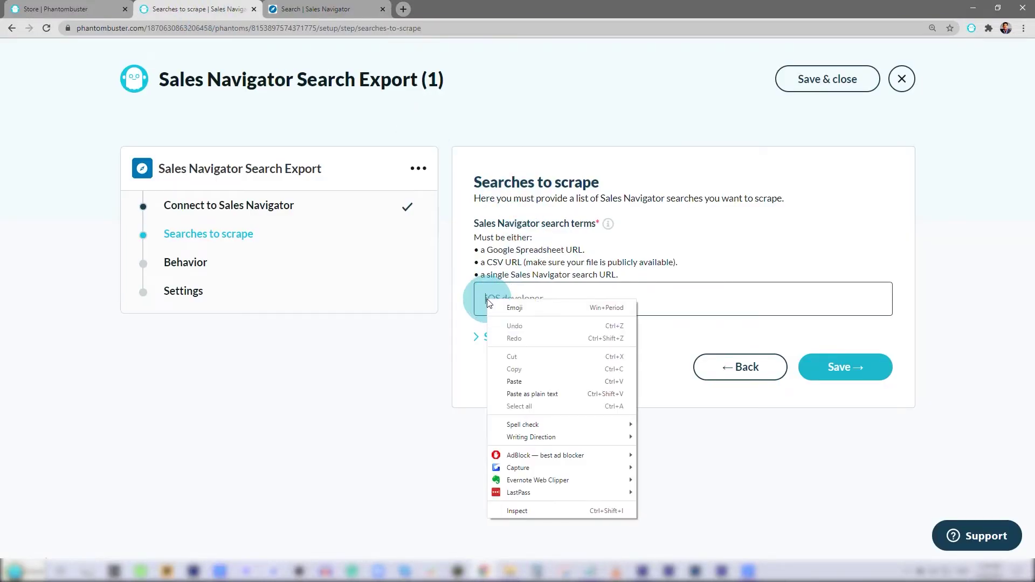
{"action": "left_click", "coordinate": [527, 382]}
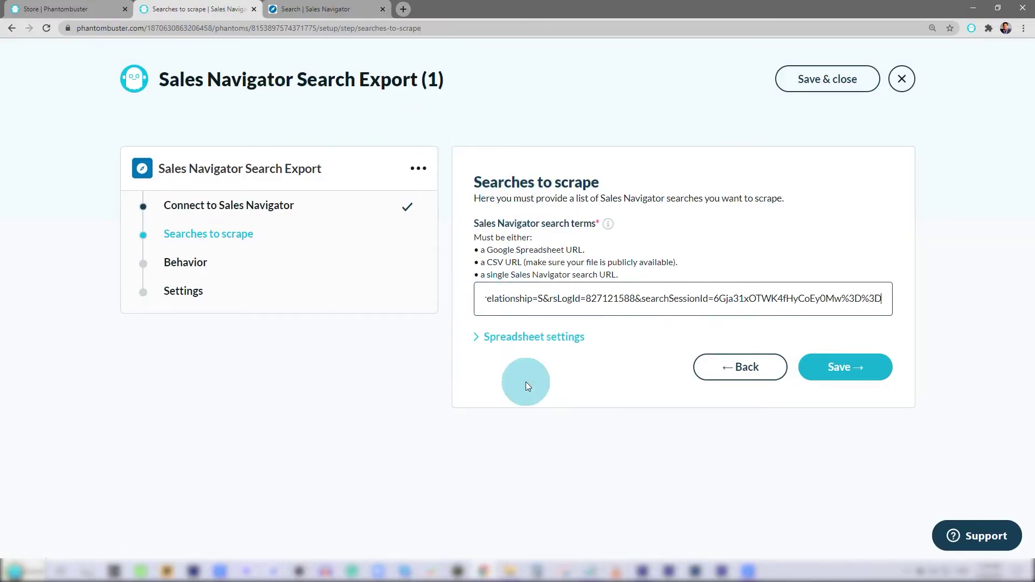
{"action": "left_click", "coordinate": [842, 369]}
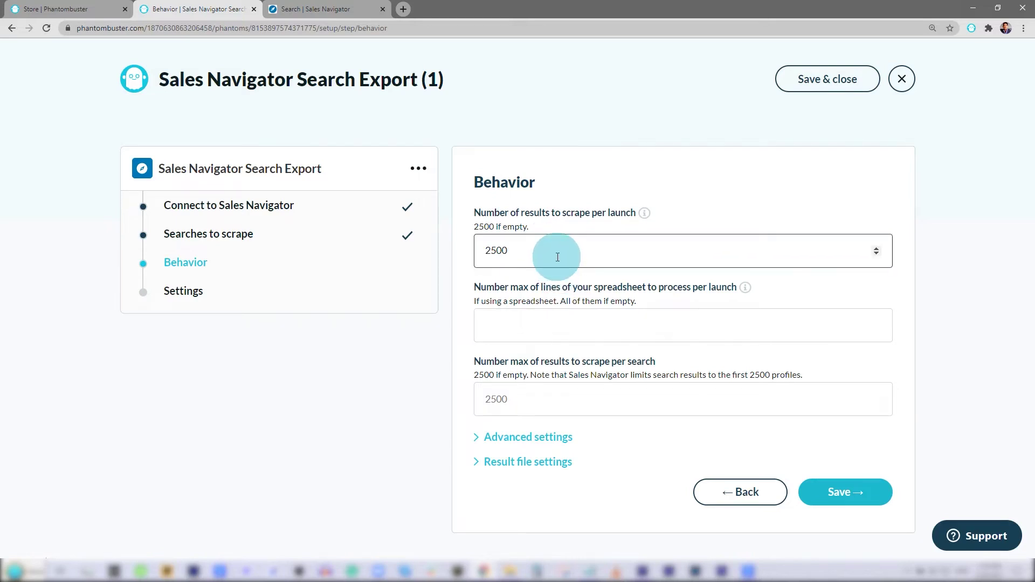
Set 2500 results to scrape per launch and save the Behavior step.
{"action": "left_click_drag", "start_coordinate": [490, 252], "coordinate": [509, 250]}
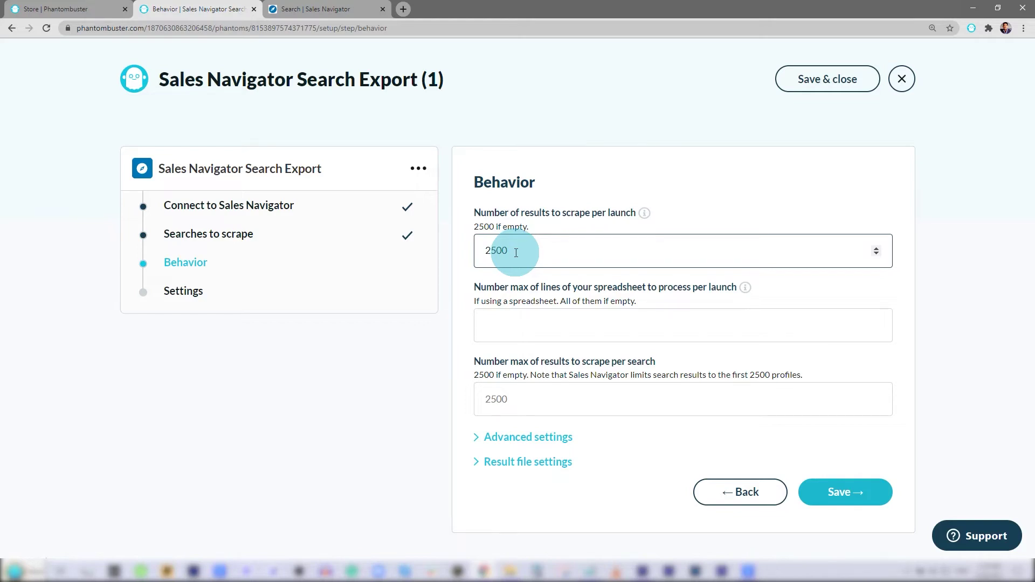
{"action": "left_click", "coordinate": [844, 492]}
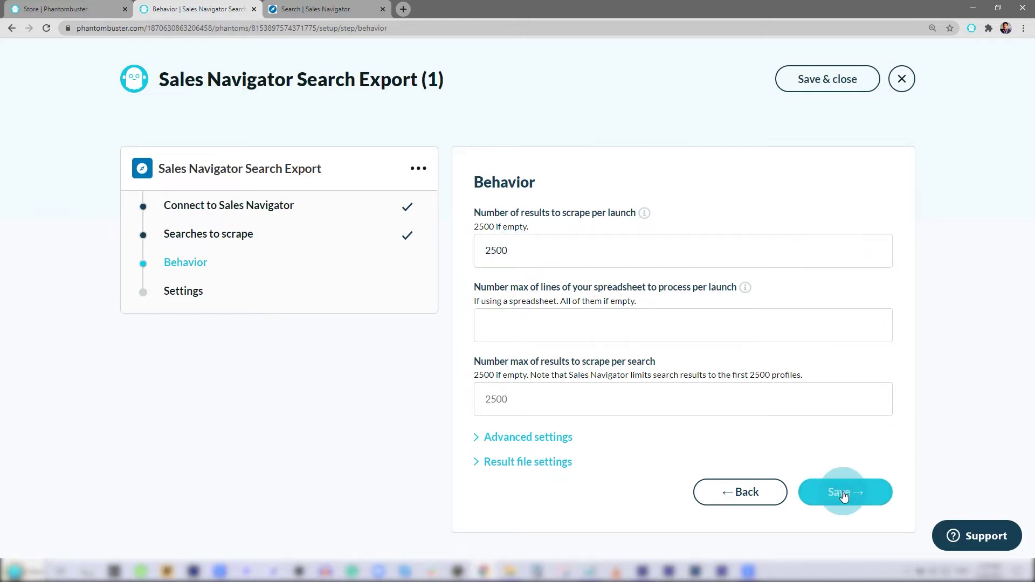
{"action": "left_click", "coordinate": [539, 252]}
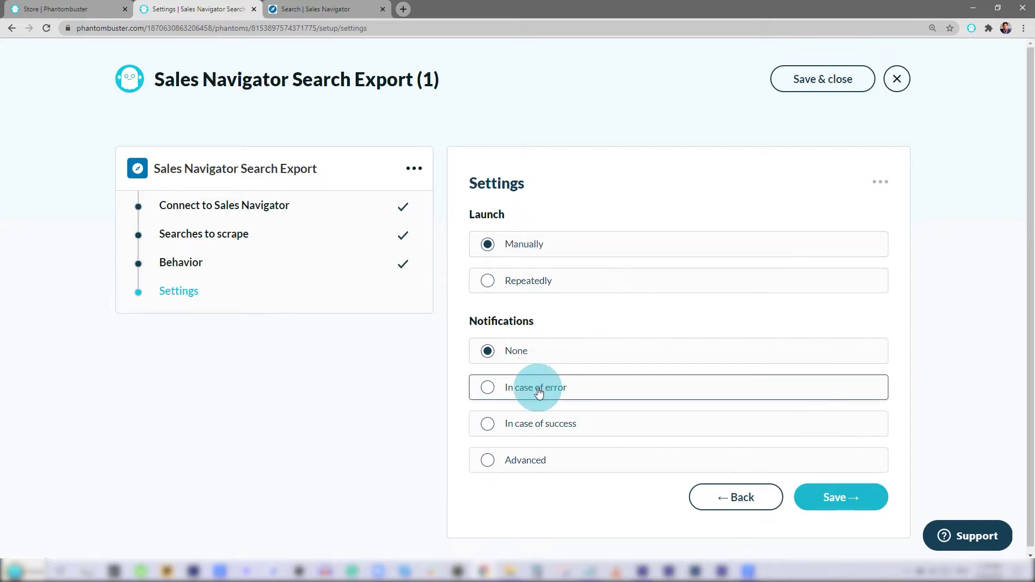
Save the Settings step with launching left on Manually.
{"action": "left_click", "coordinate": [849, 502]}
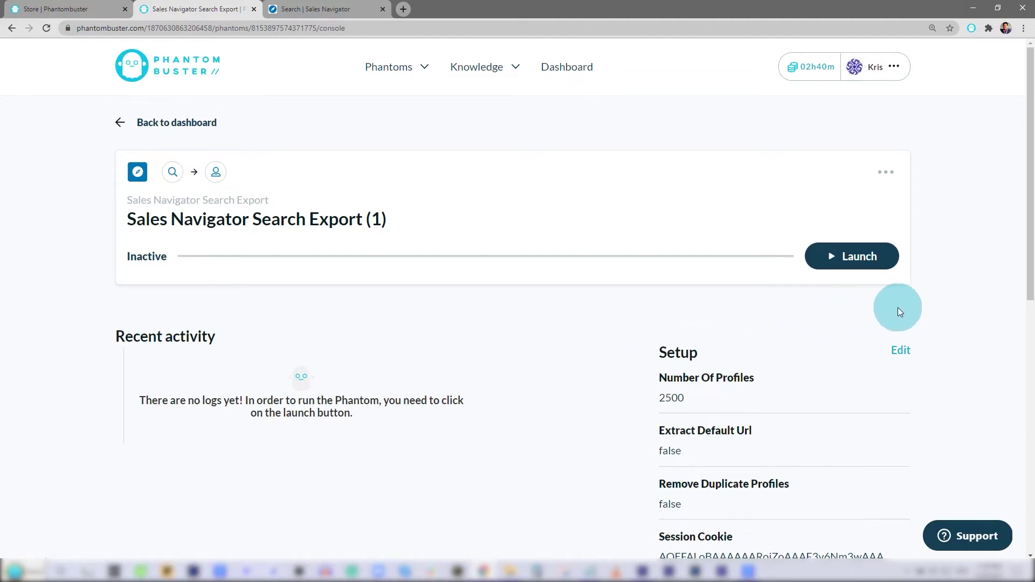
Launch the phantom and, once it succeeds, download result.csv from its Files section.
{"action": "left_click", "coordinate": [852, 262]}
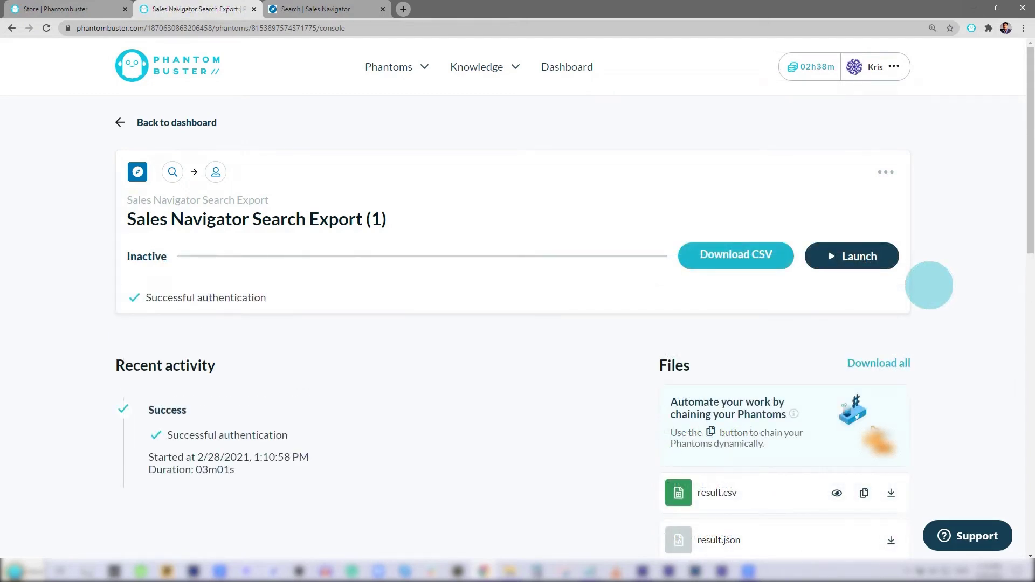
{"action": "scroll", "coordinate": [929, 286], "scroll_direction": "down", "scroll_amount": 1}
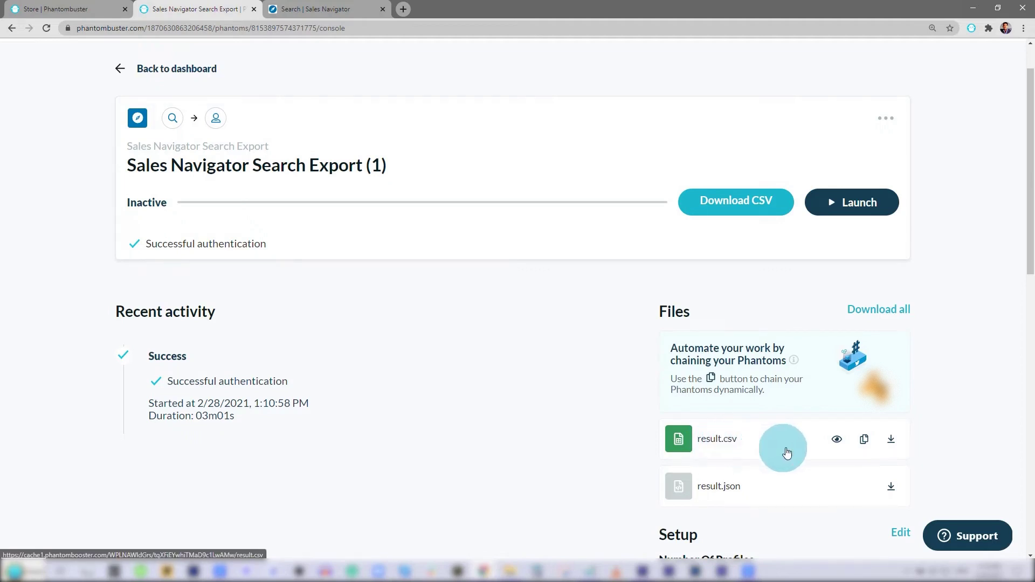
{"action": "left_click", "coordinate": [892, 441]}
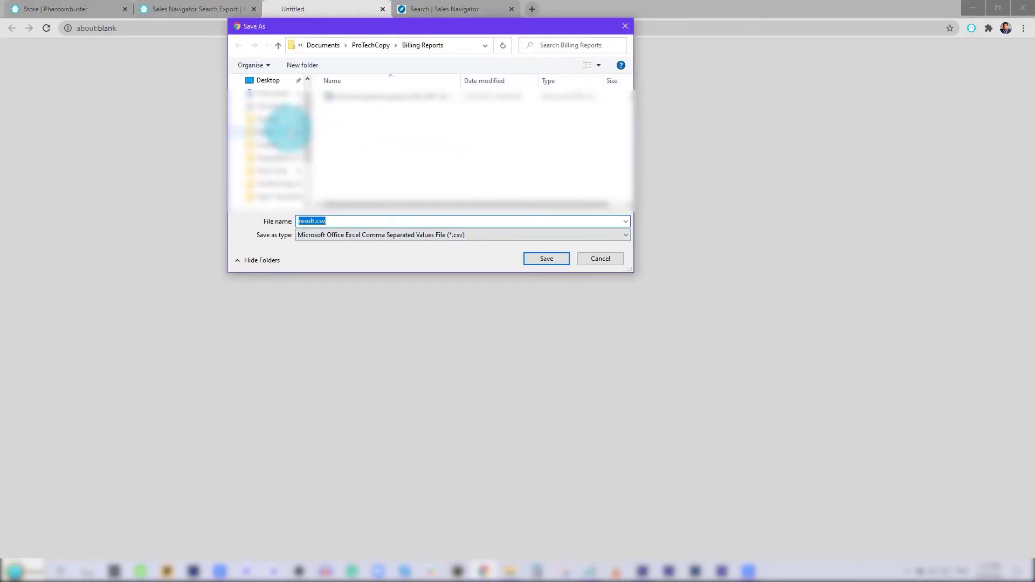
Choose Desktop as the location, rename result.csv to head-of-growth-sf.csv, and save it.
{"action": "left_click", "coordinate": [261, 80]}
{"action": "left_click", "coordinate": [313, 222]}
{"action": "double_click", "coordinate": [313, 221]}
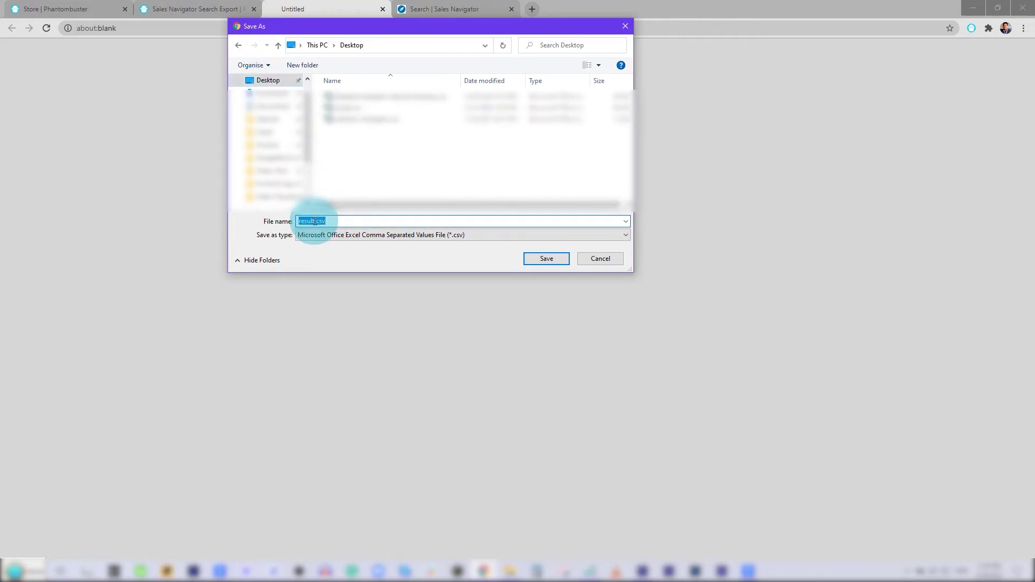
{"action": "double_click", "coordinate": [314, 221]}
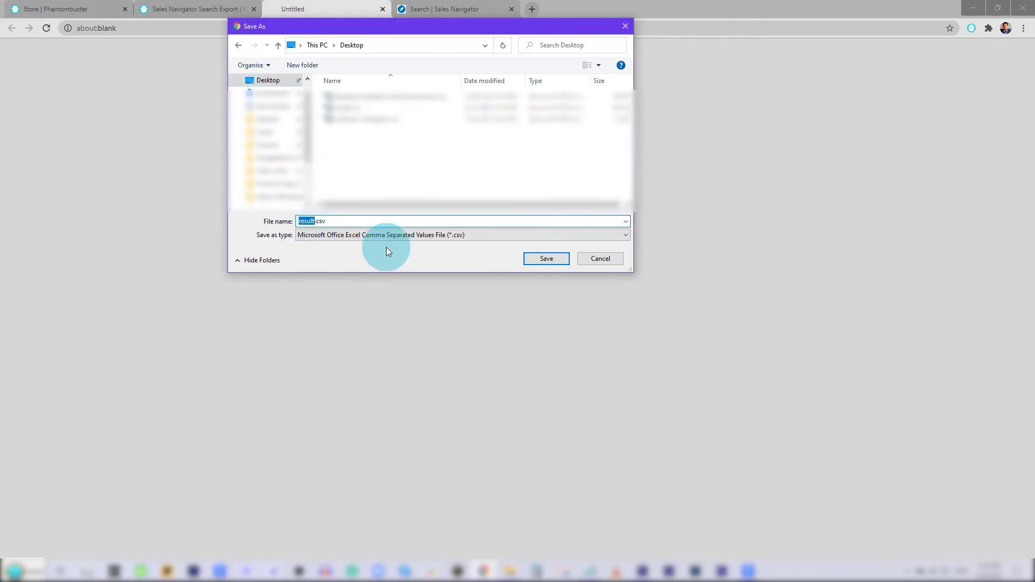
{"action": "type", "text": "head-of-growth-sf"}
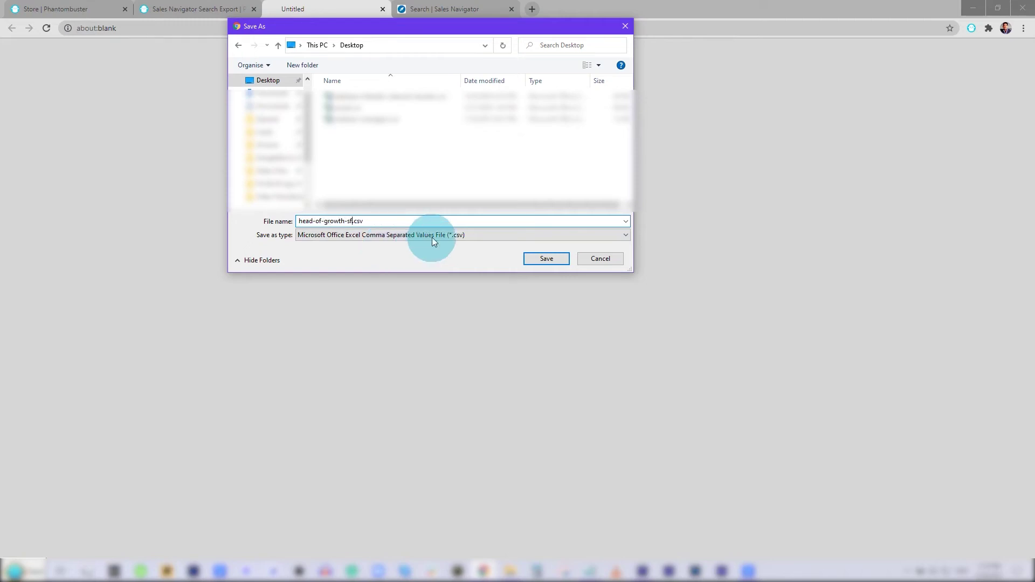
{"action": "left_click", "coordinate": [546, 258]}
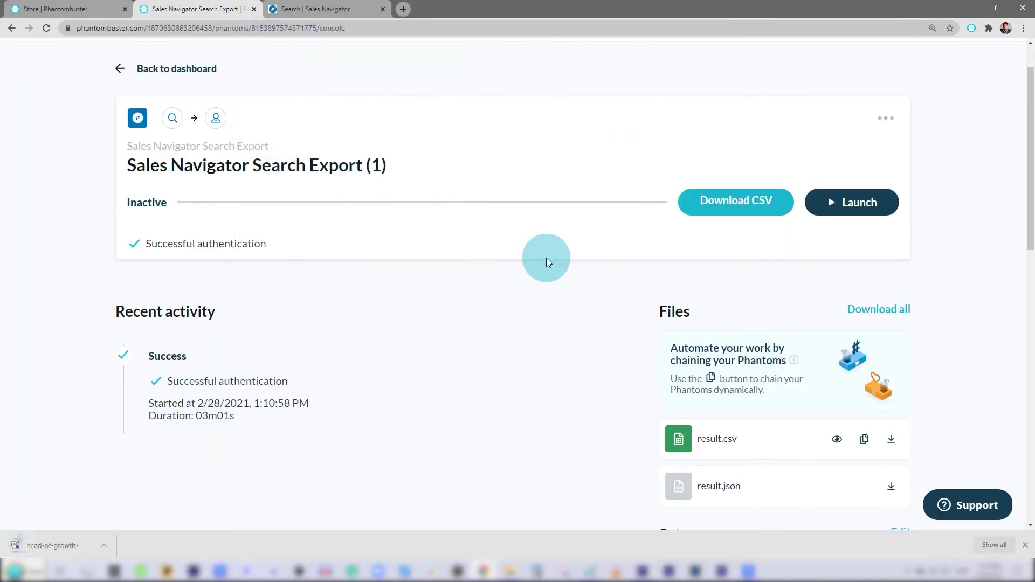
Open head-of-growth-sf.csv in Excel and scroll through the lead rows down to about row 825.
{"action": "left_click", "coordinate": [73, 546]}
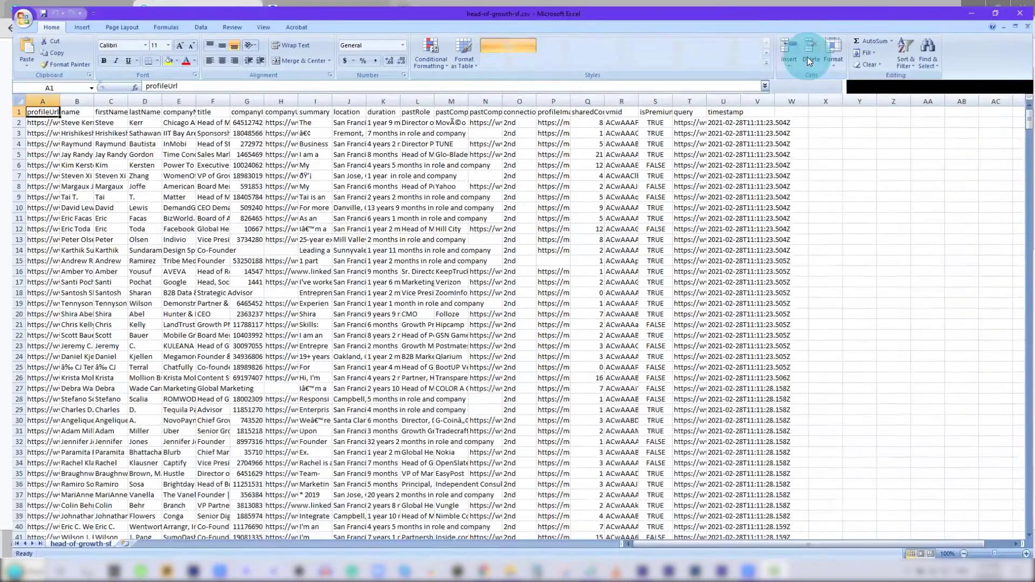
{"action": "scroll", "coordinate": [330, 296], "scroll_direction": "down", "scroll_amount": 5}
{"action": "scroll", "coordinate": [330, 296], "scroll_direction": "down", "scroll_amount": 20}
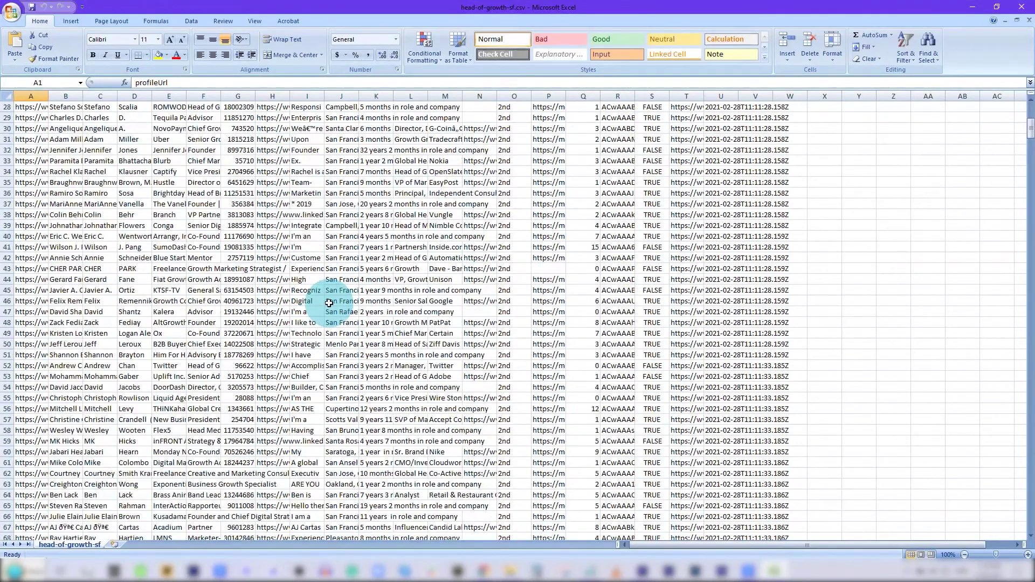
{"action": "scroll", "coordinate": [333, 387], "scroll_direction": "down", "scroll_amount": 11}
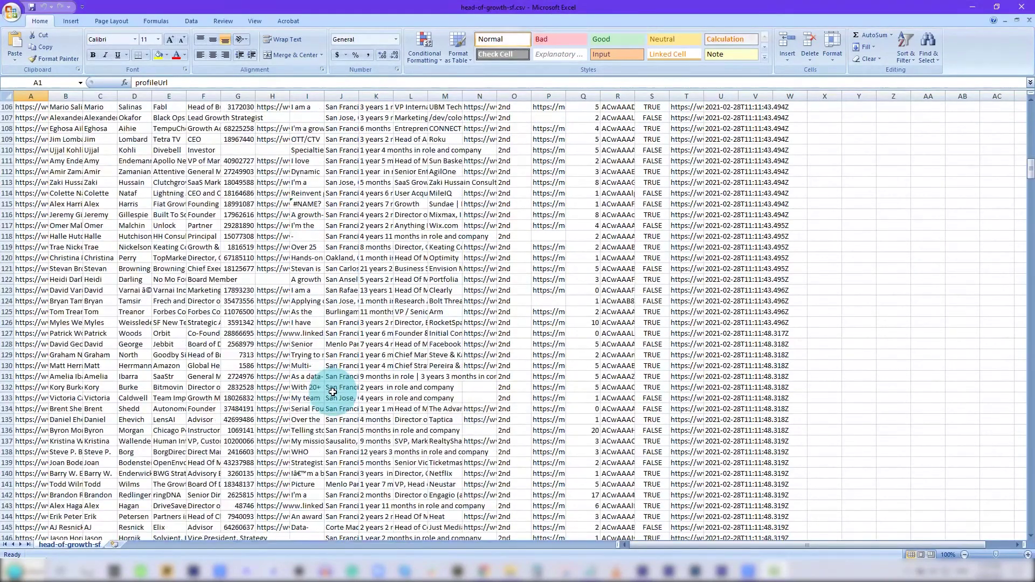
{"action": "left_click_drag", "start_coordinate": [1030, 177], "coordinate": [1029, 522]}
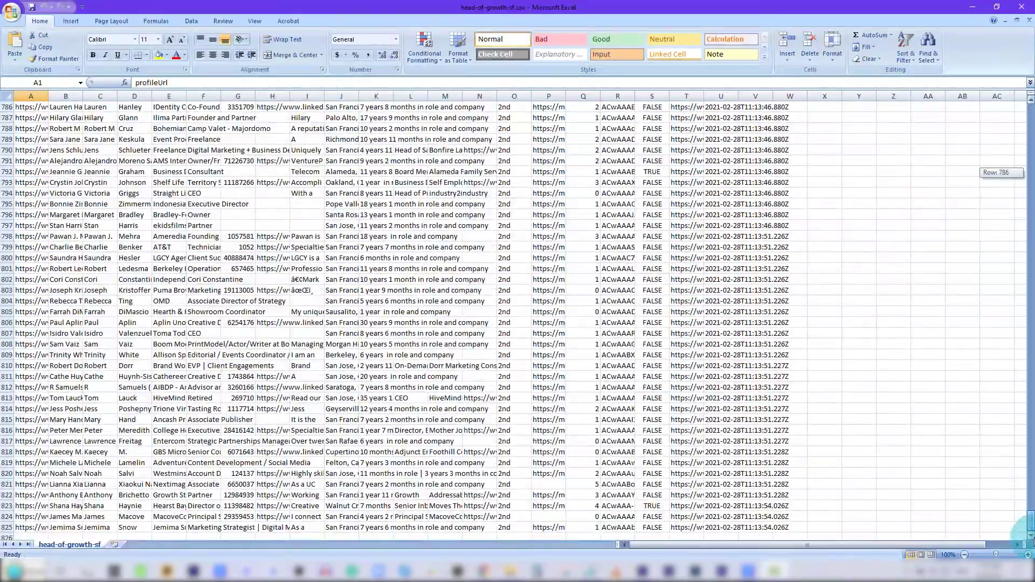
{"action": "left_click_drag", "start_coordinate": [1029, 521], "coordinate": [1029, 115]}
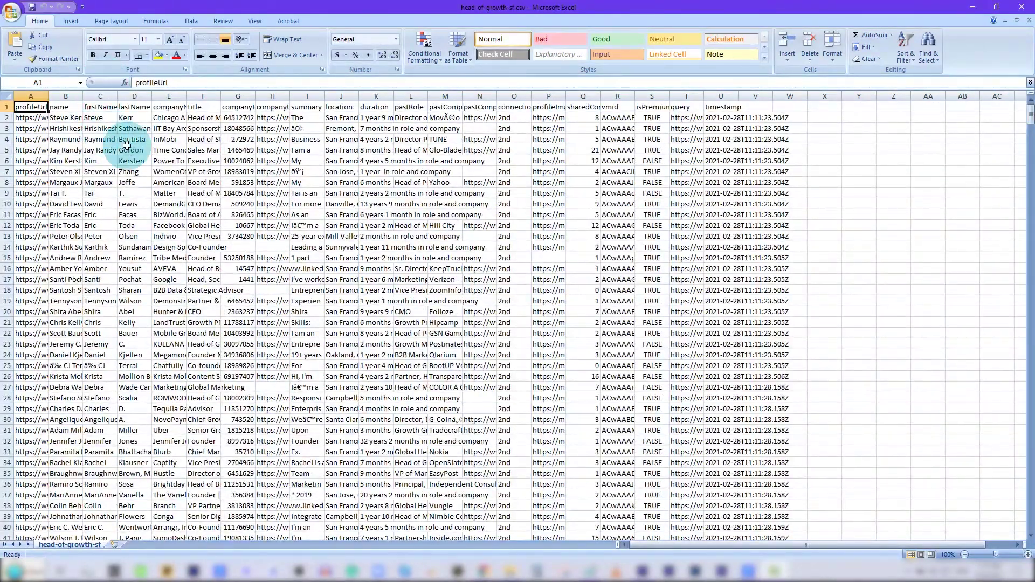